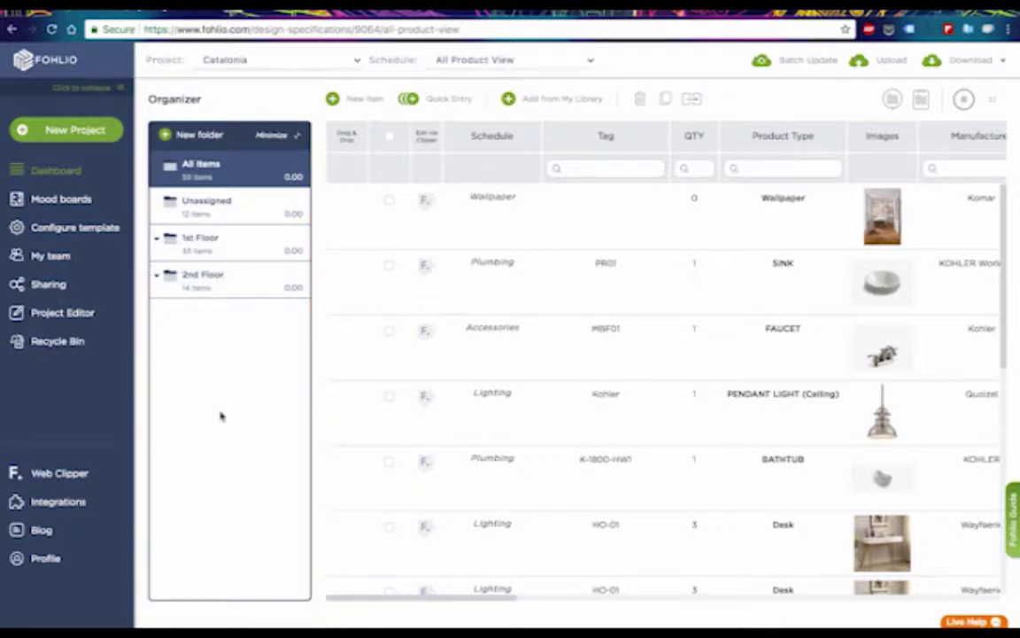
Step: Browse All Items and Unassigned, expand 1st and 2nd Floor, and list #101 Kitchen products
click(239, 175)
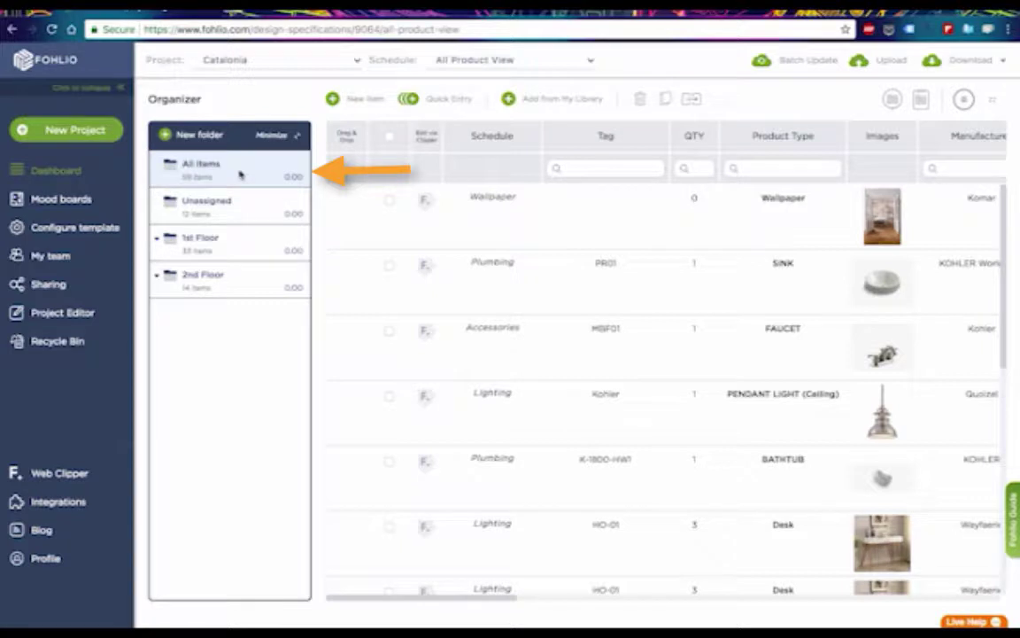
click(190, 175)
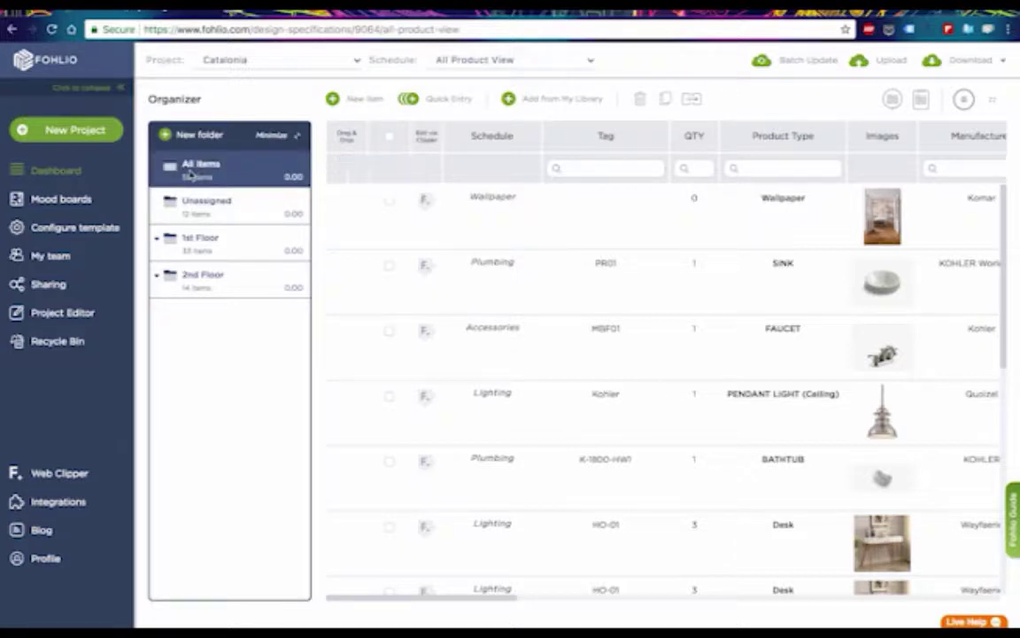
click(190, 209)
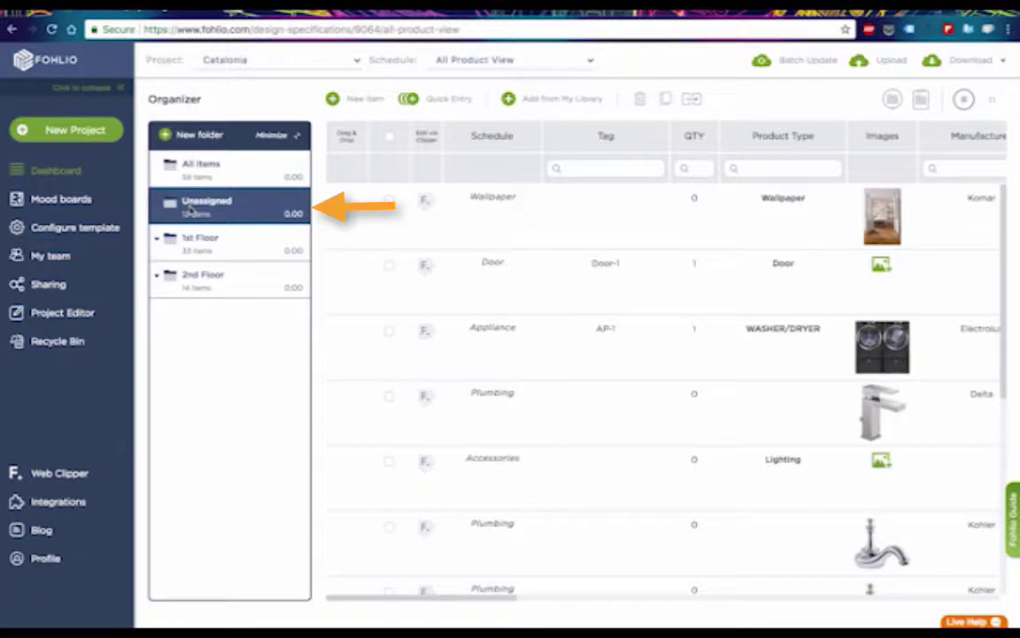
click(210, 247)
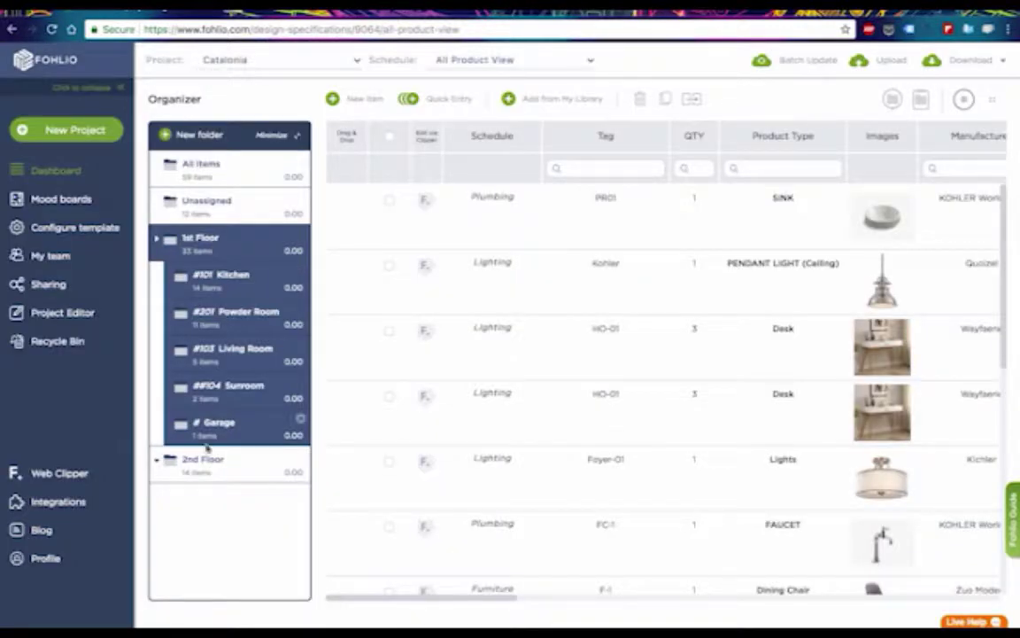
click(203, 464)
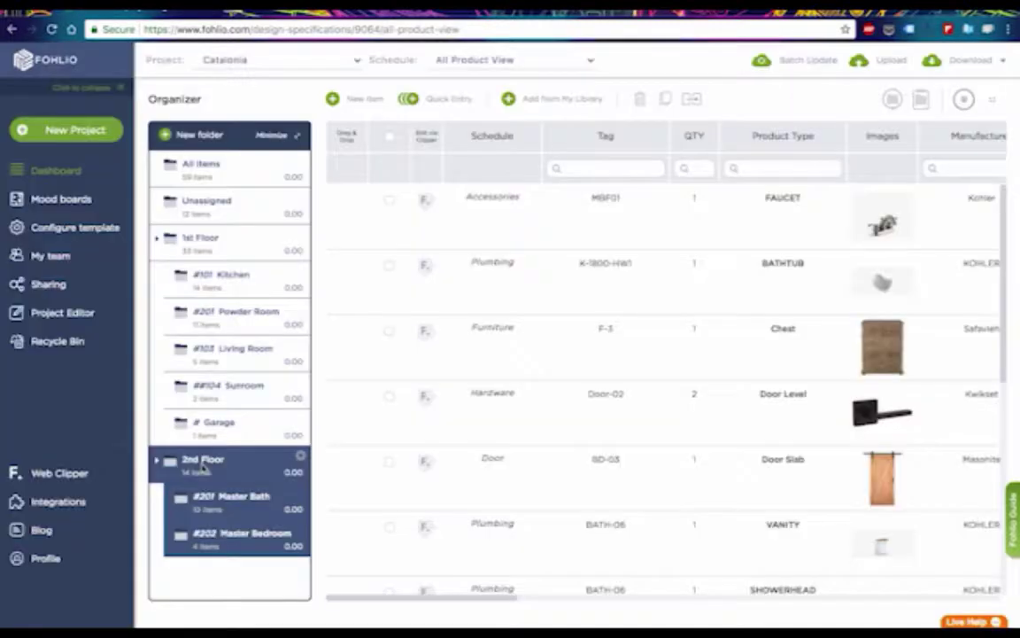
click(226, 287)
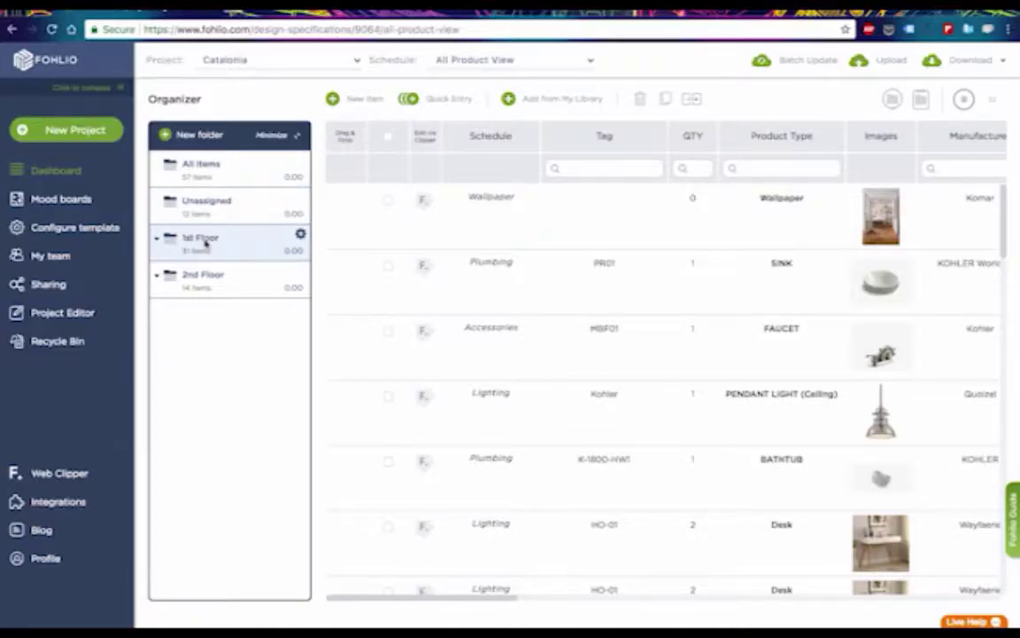
Step: View #101 Kitchen products as an image grid, then filter the schedule to Appliance
click(205, 243)
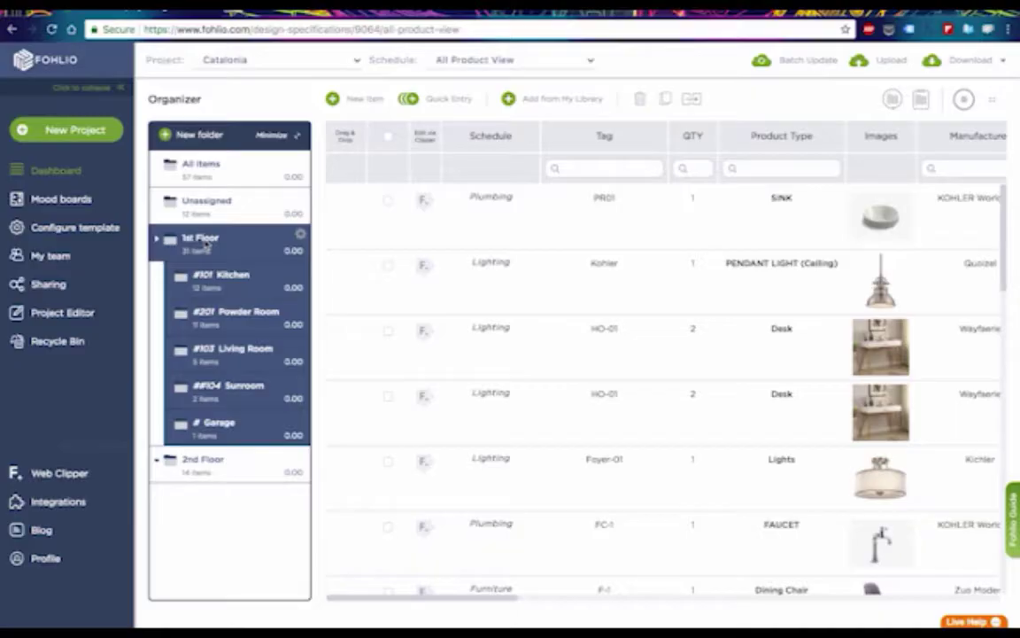
click(219, 280)
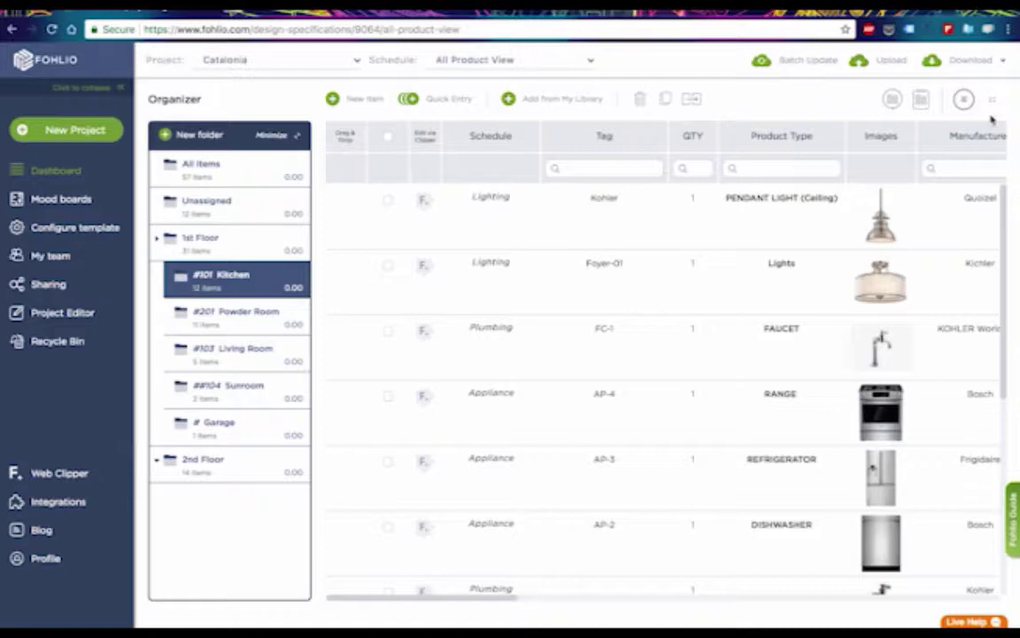
click(964, 99)
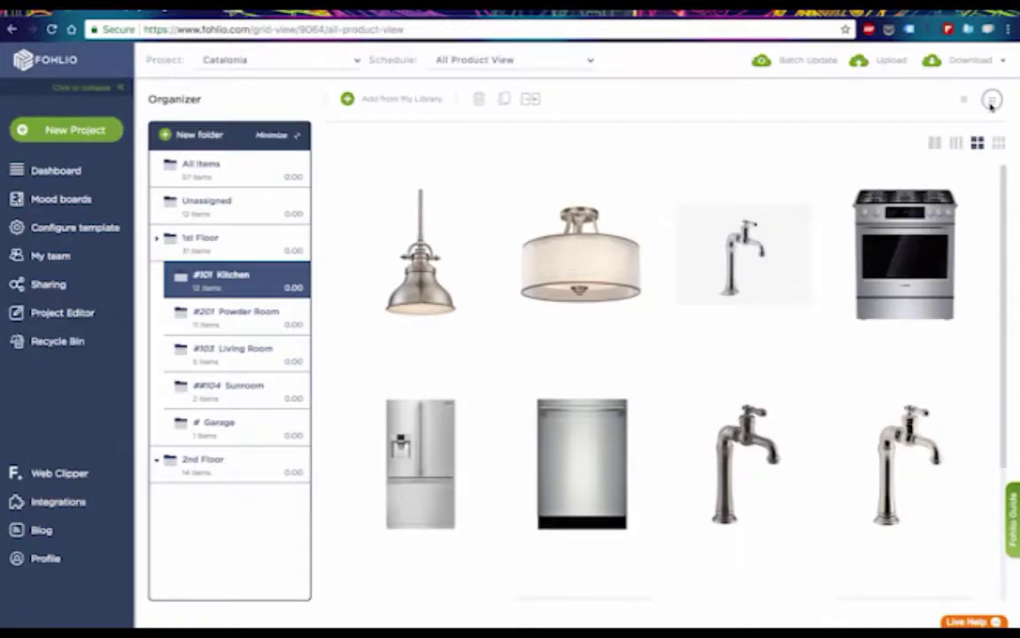
scroll(985, 415, down, 4)
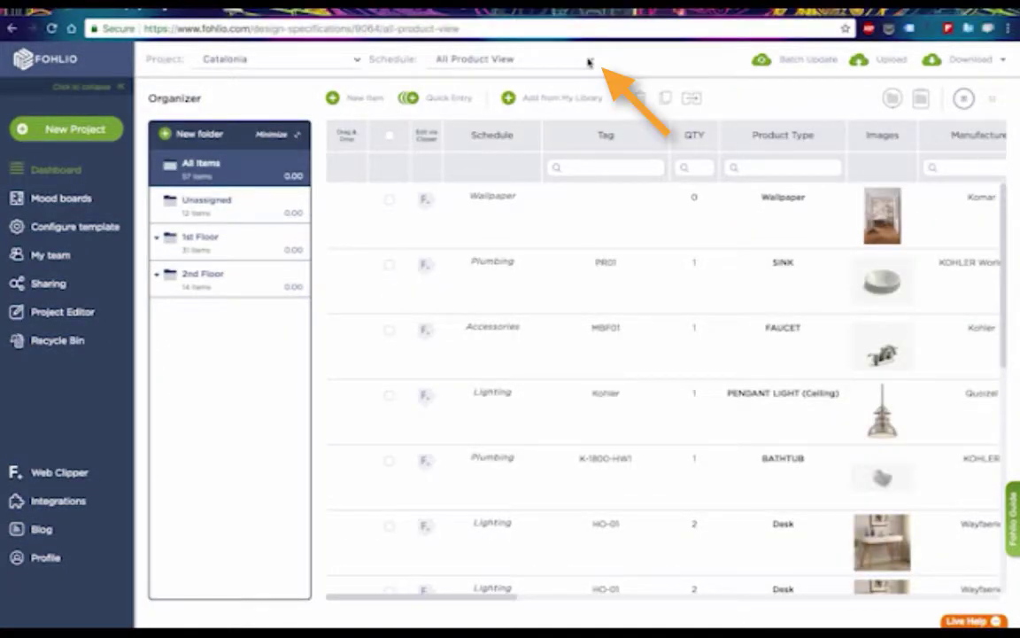
click(587, 61)
click(557, 89)
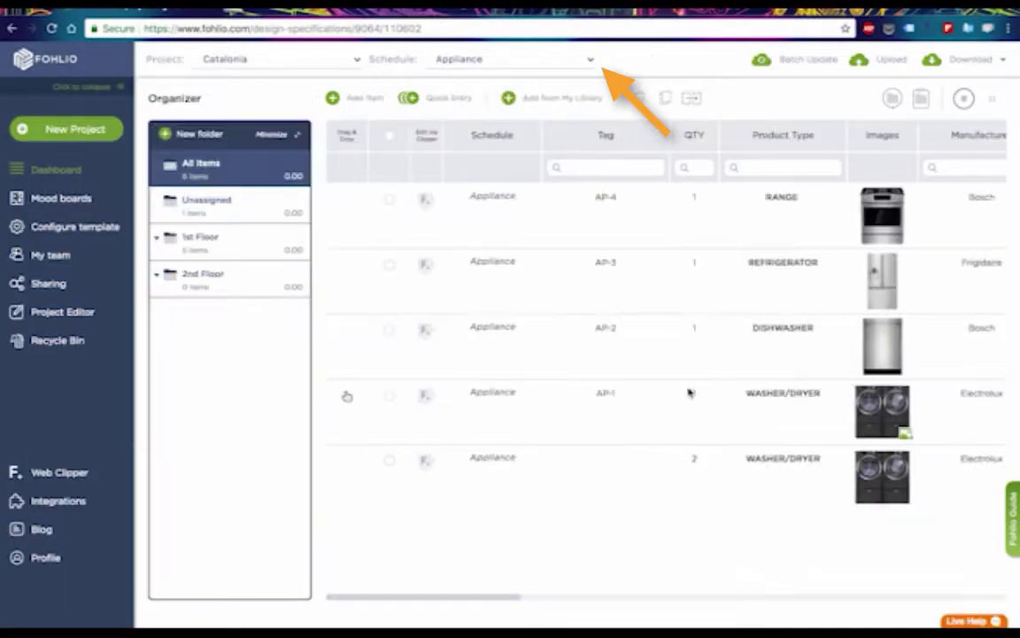
Step: Filter the schedule to Furniture, then reopen the schedule list to switch to Plumbing
click(589, 59)
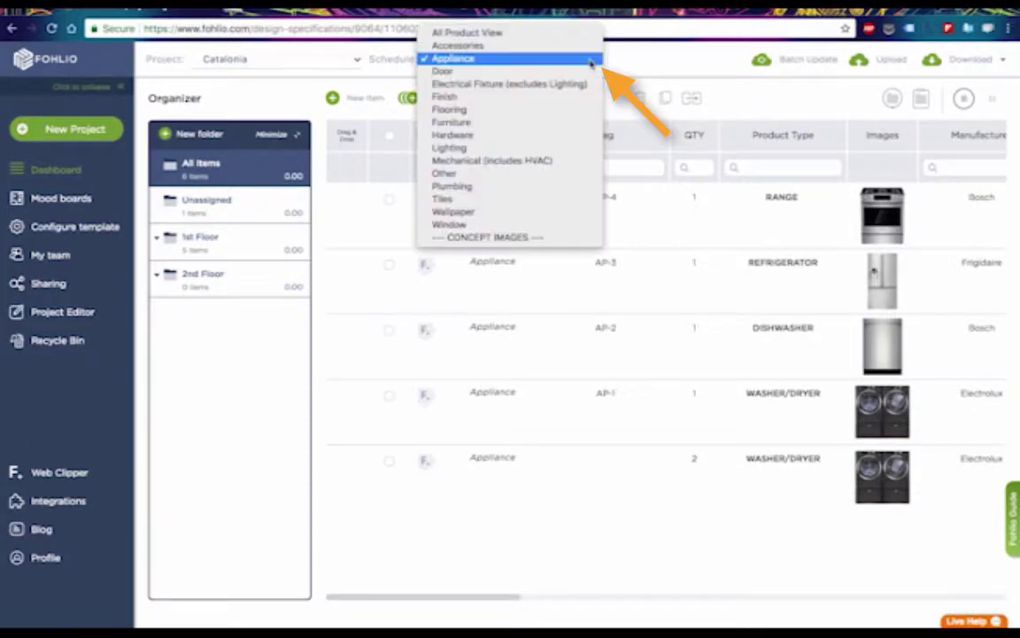
click(523, 123)
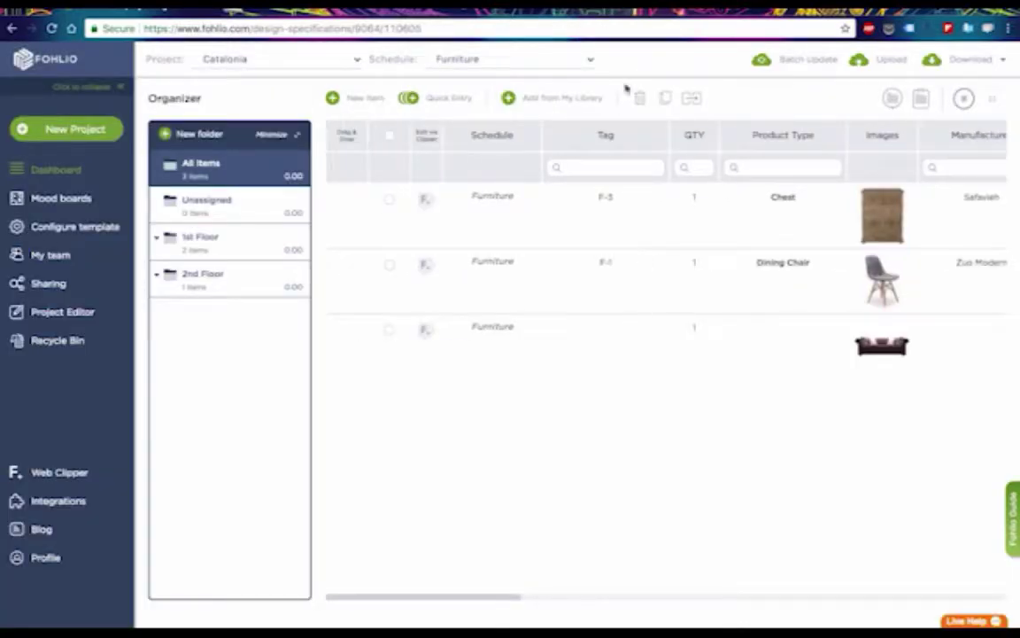
click(589, 59)
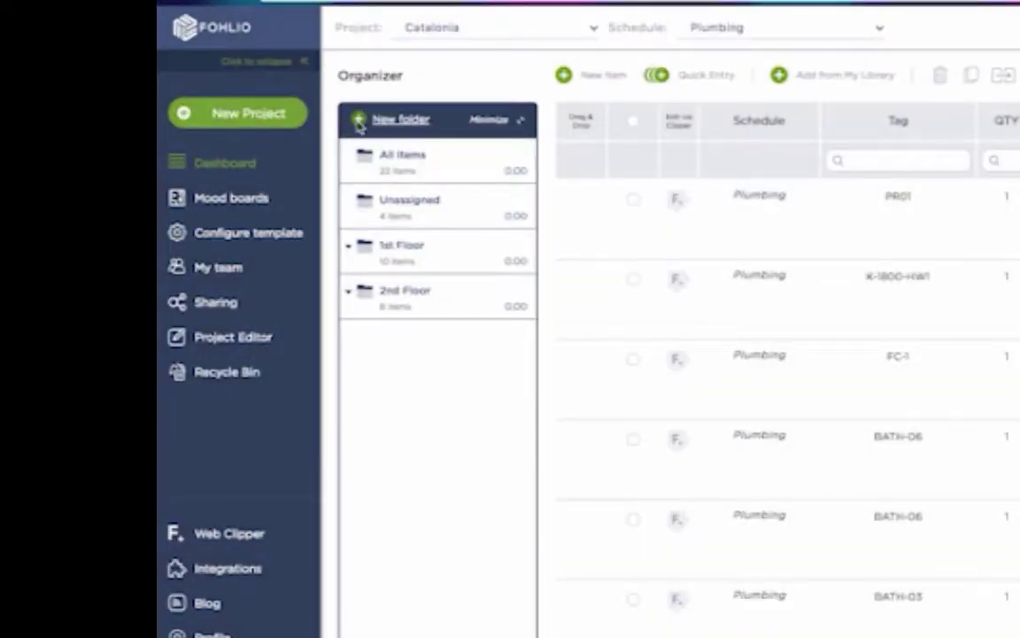
Step: Create a new top-level folder named 'Attic' and return to All Items
click(359, 121)
click(498, 177)
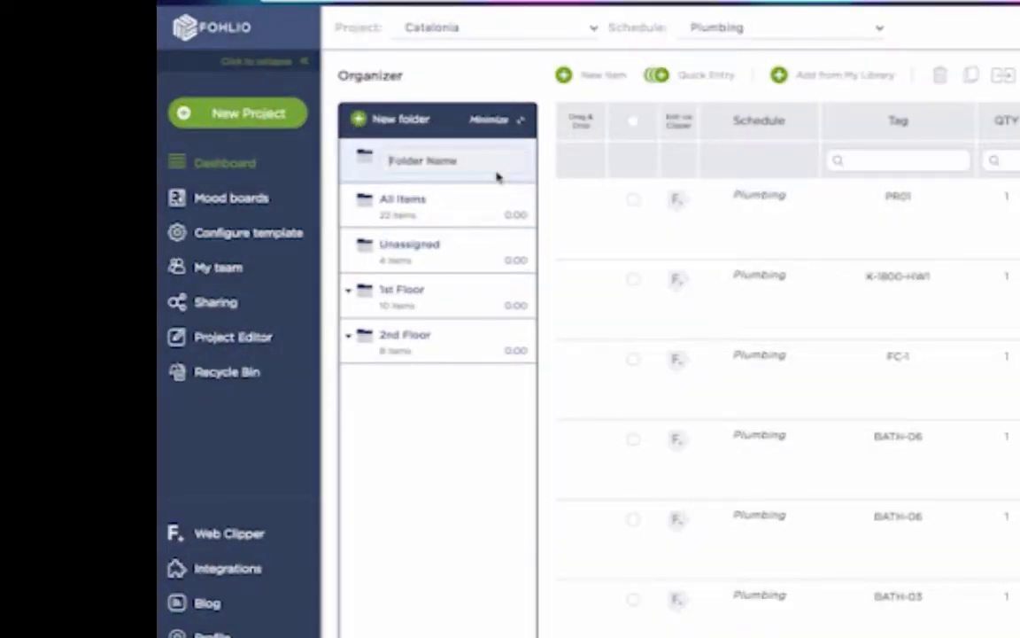
text(Attic)
key(Return)
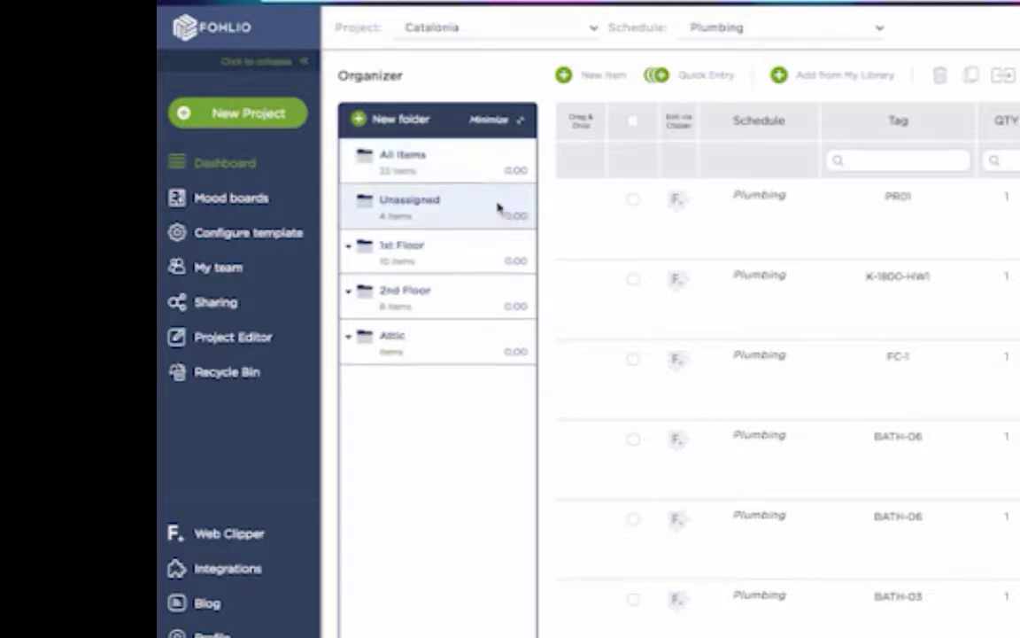
click(403, 160)
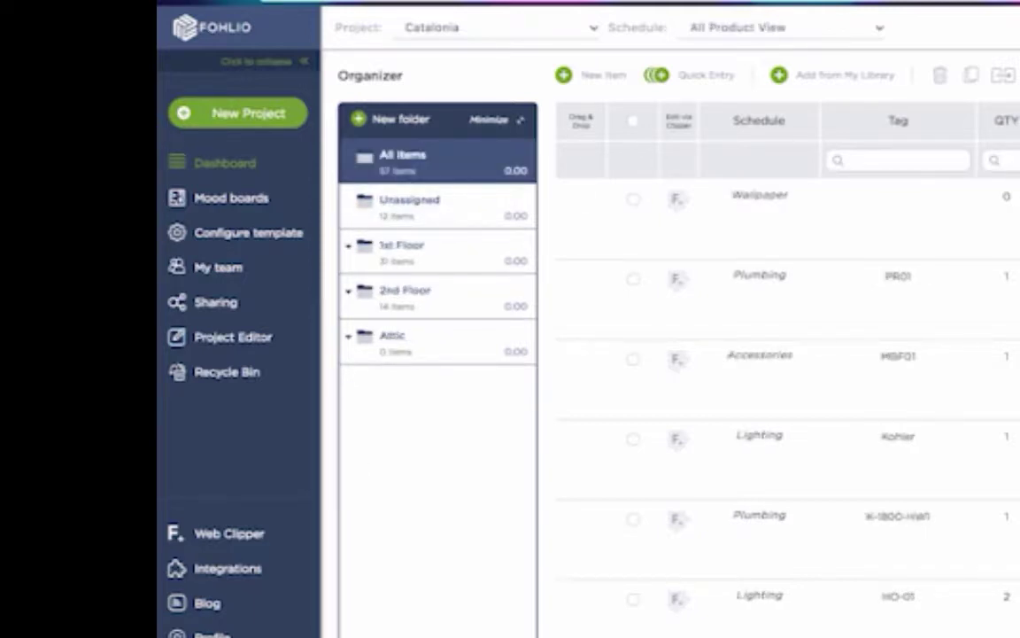
click(523, 288)
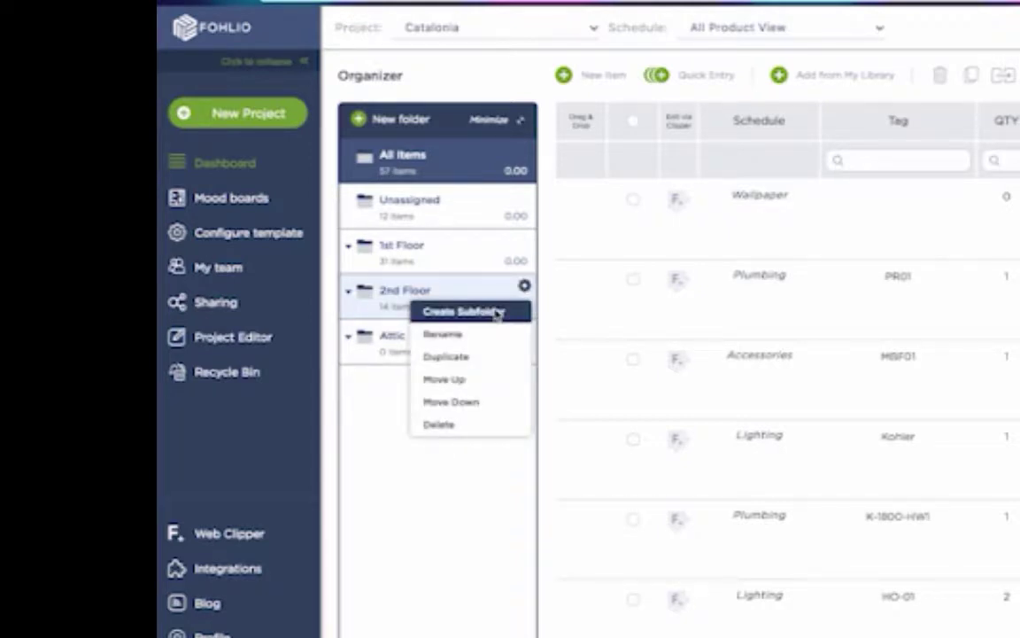
Step: Add a 2nd Floor subfolder numbered 2-KP and named 'Kids' Playroom'
click(498, 313)
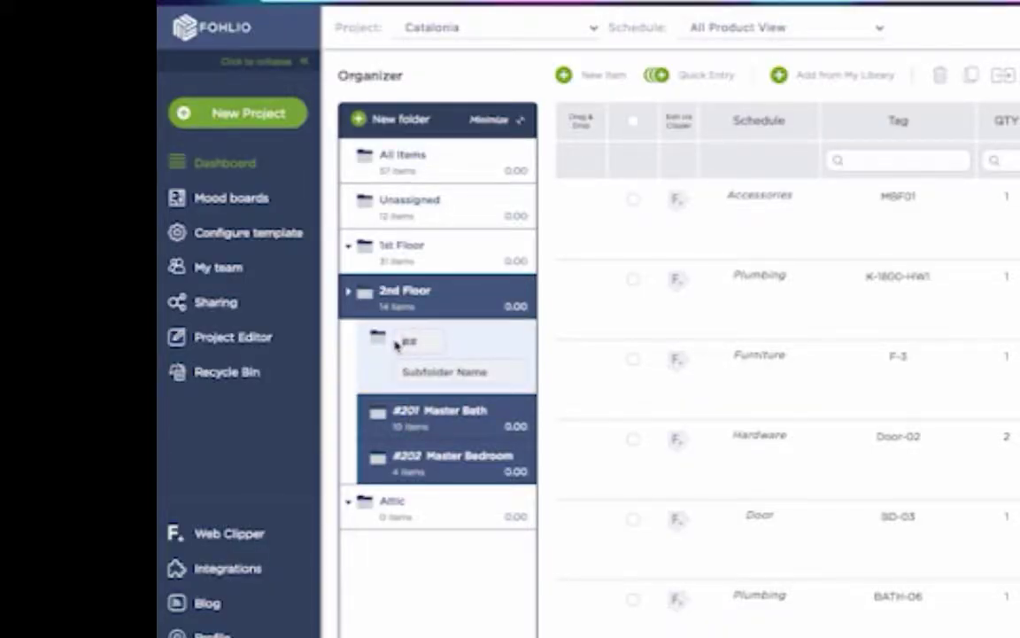
text(2-KP)
click(441, 373)
text(Kids)
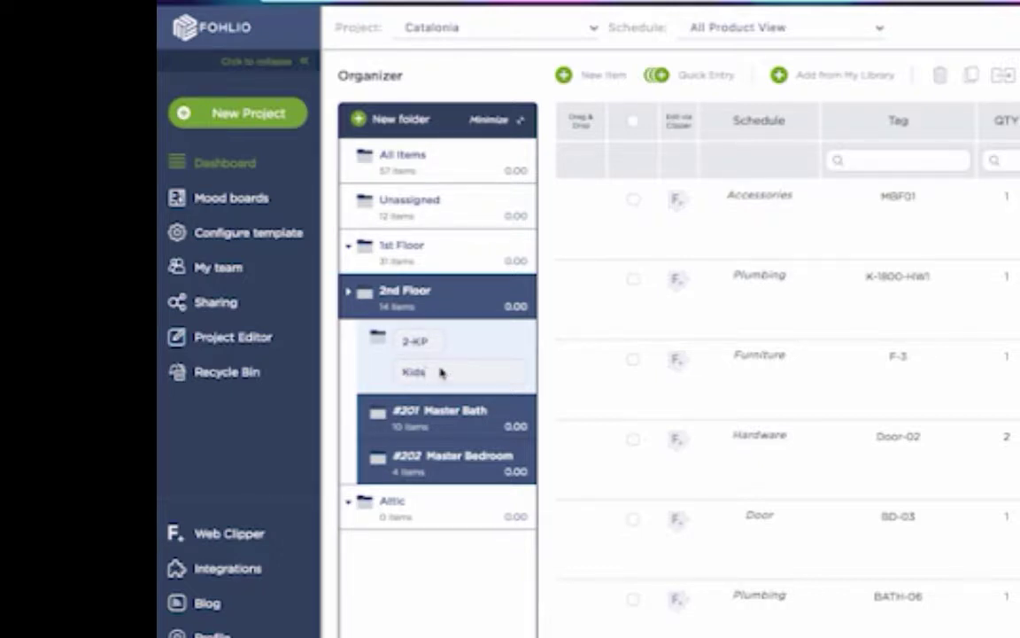
text(' Playroom)
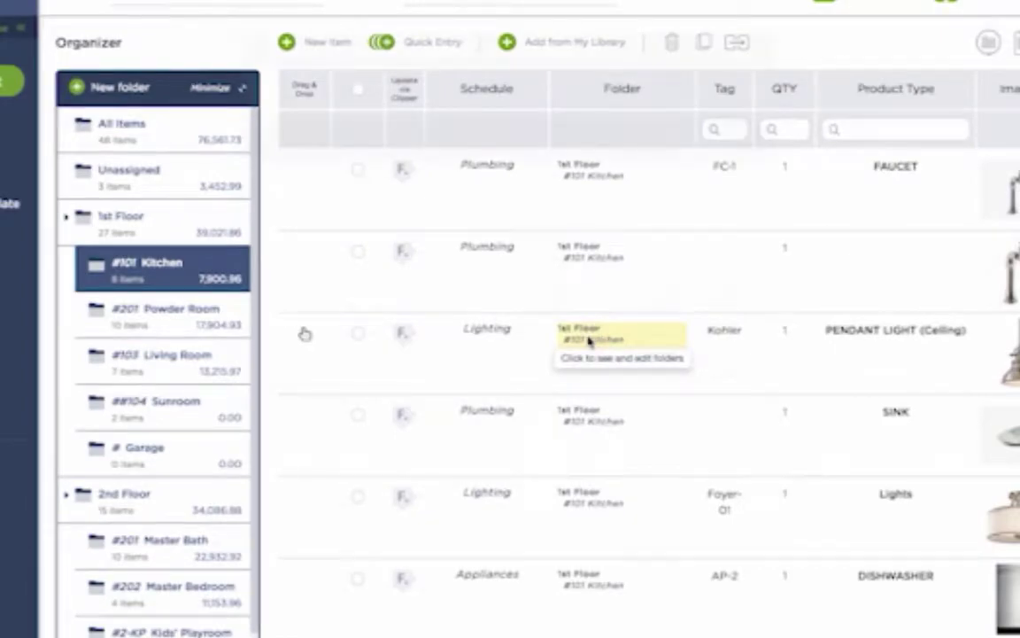
Step: Reassign the Kohler pendant light from #101 Kitchen to #103 Living Room
click(589, 340)
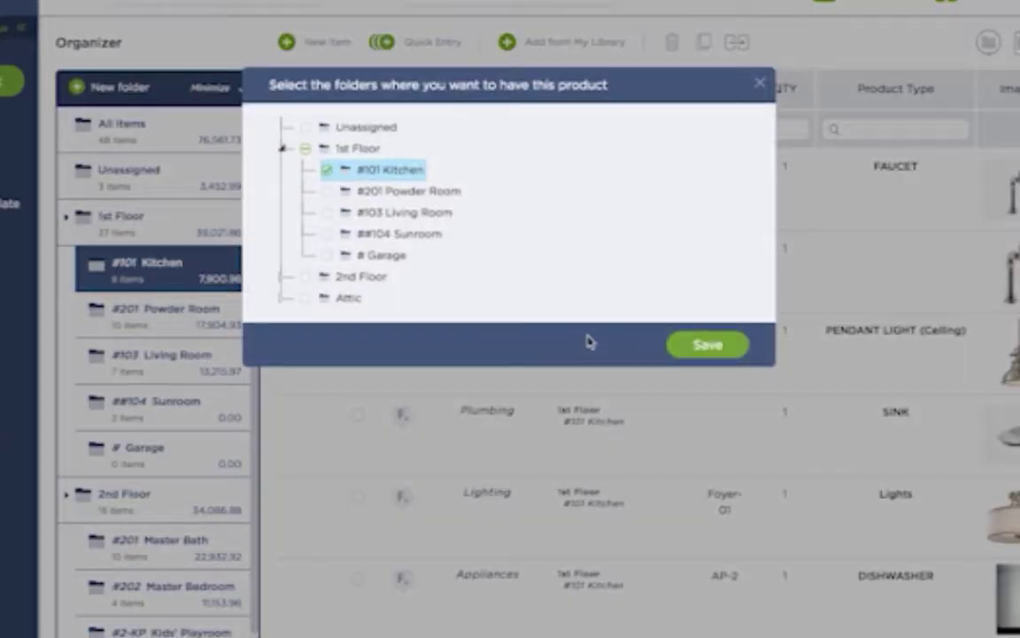
click(327, 212)
click(326, 169)
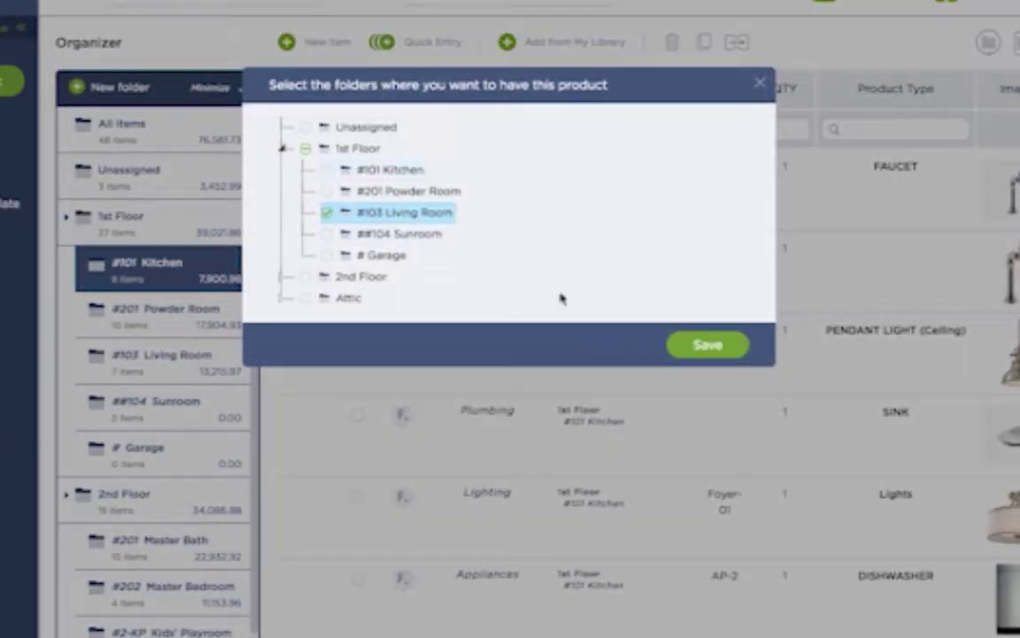
click(706, 346)
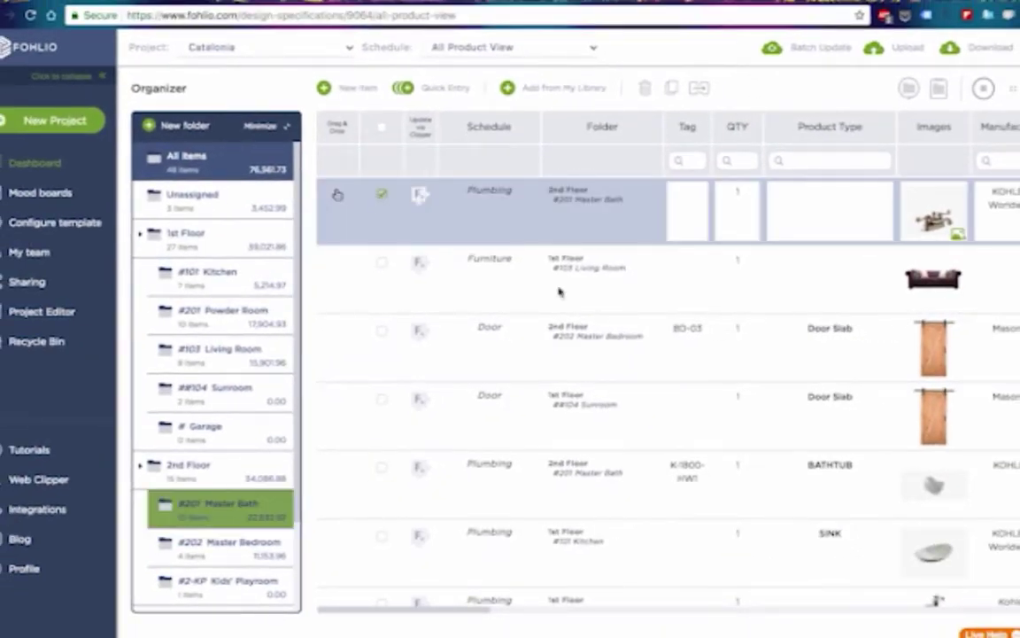
scroll(434, 401, down, 3)
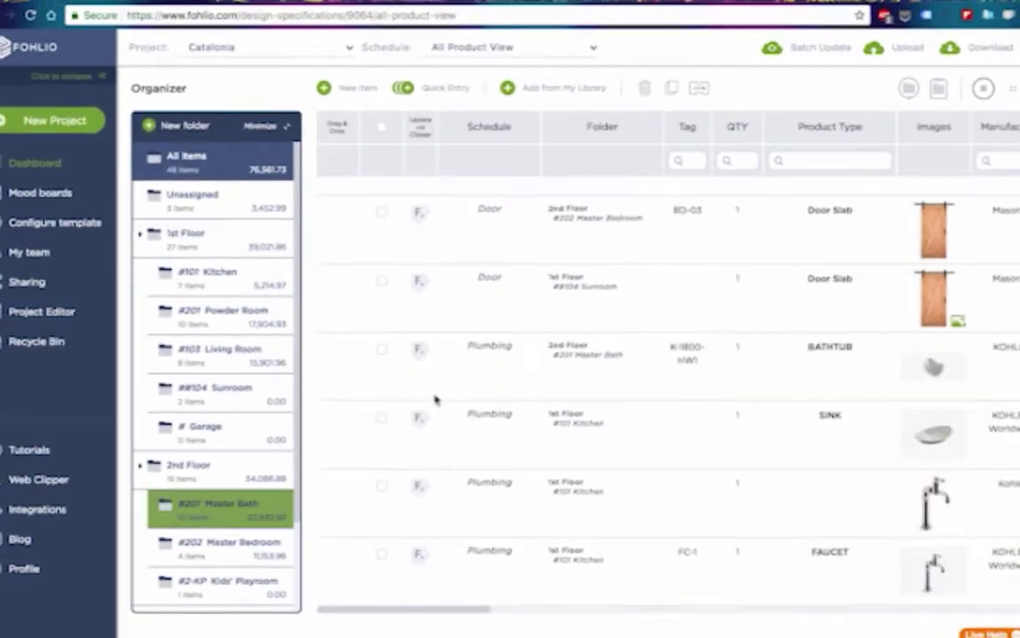
scroll(506, 478, down, 8)
scroll(506, 478, down, 10)
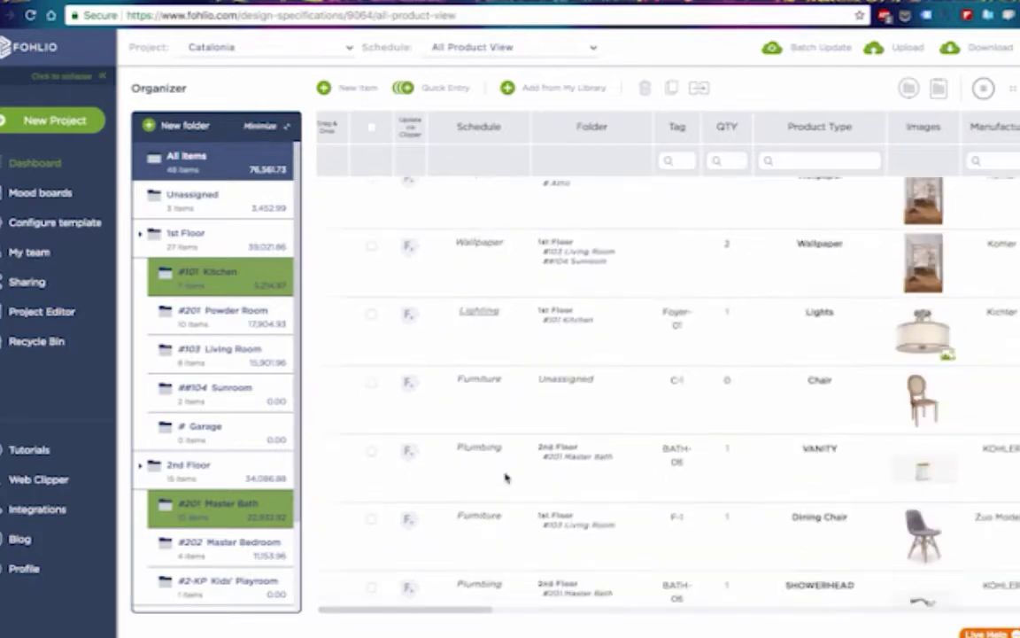
Step: Copy the Master Bath Showerhead into the room folder under Attic
scroll(506, 478, down, 5)
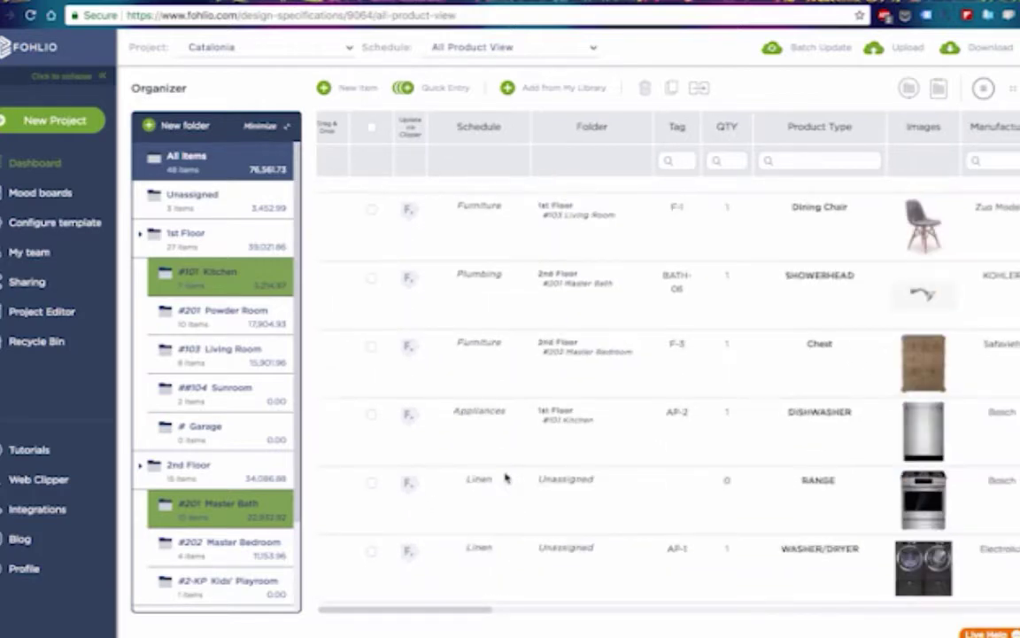
click(371, 277)
scroll(266, 416, down, 2)
drag(326, 279, 251, 597)
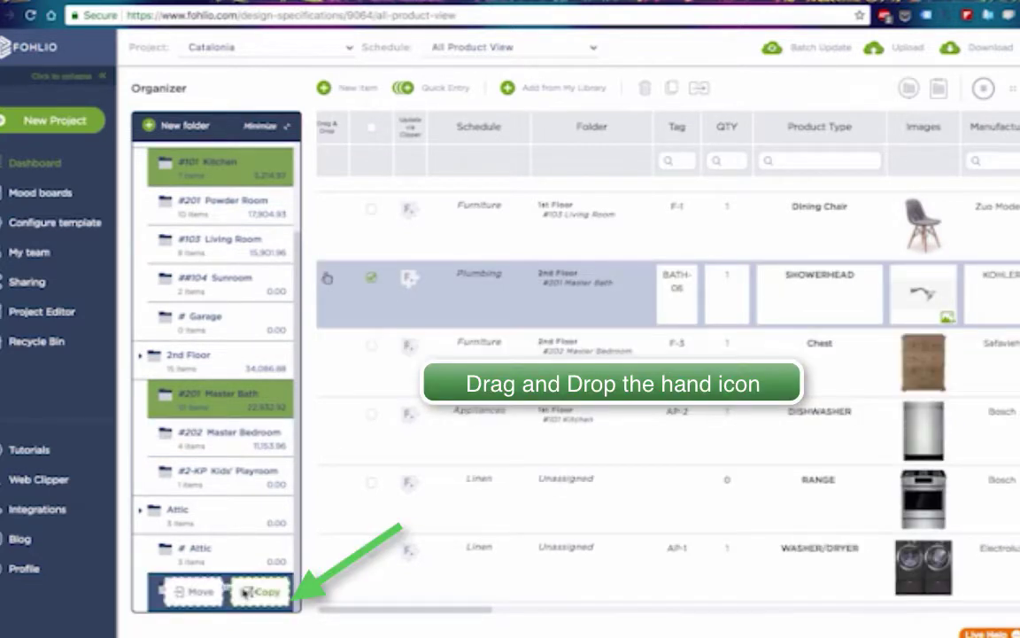
click(250, 593)
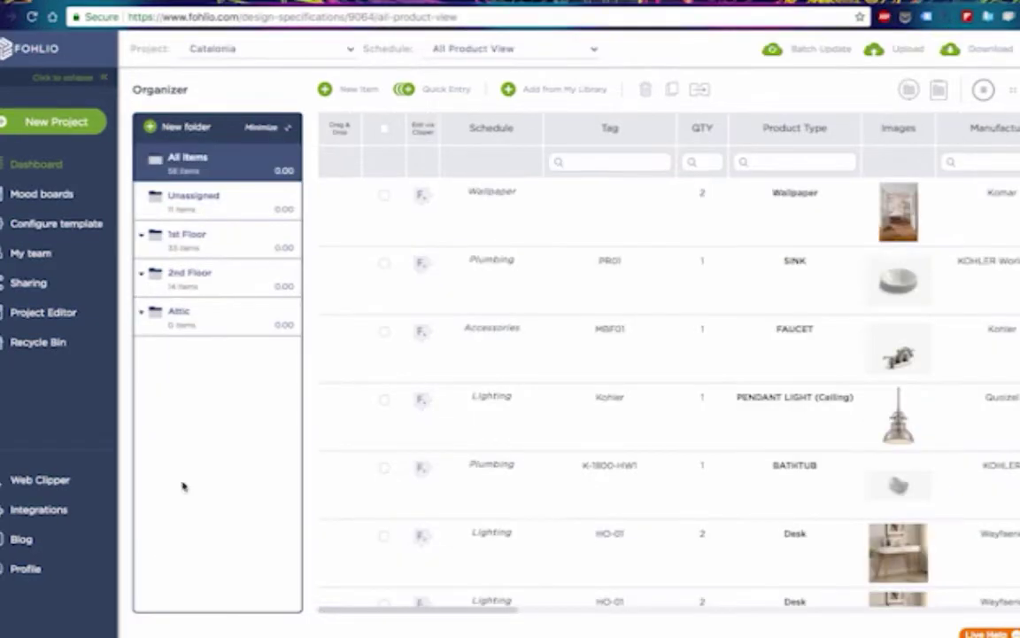
Step: Add the Komar wallpaper from the library's Wallpaper schedule to the Attic folder
click(196, 328)
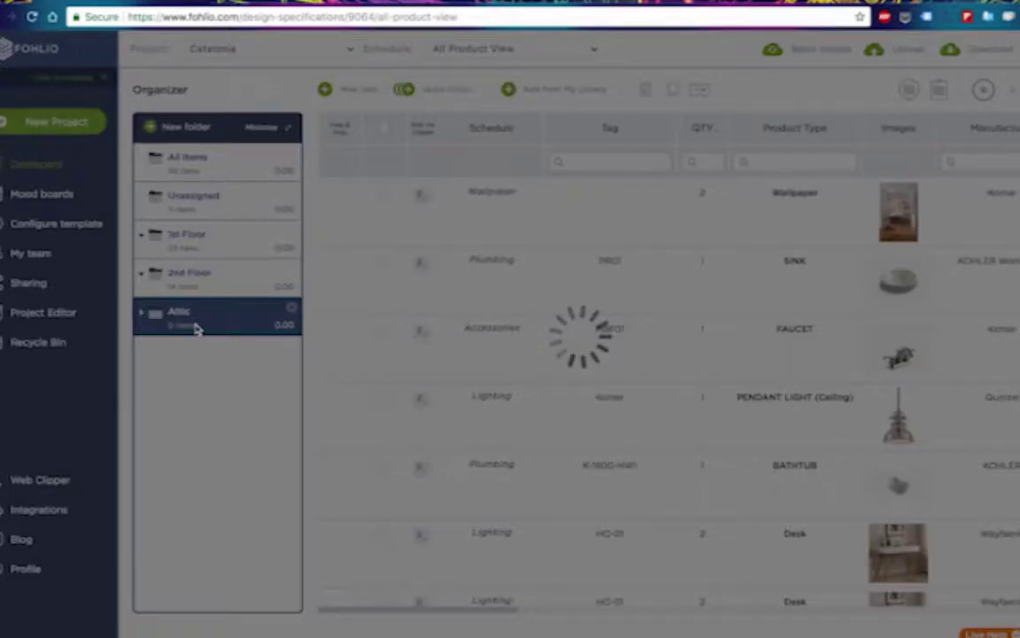
click(534, 92)
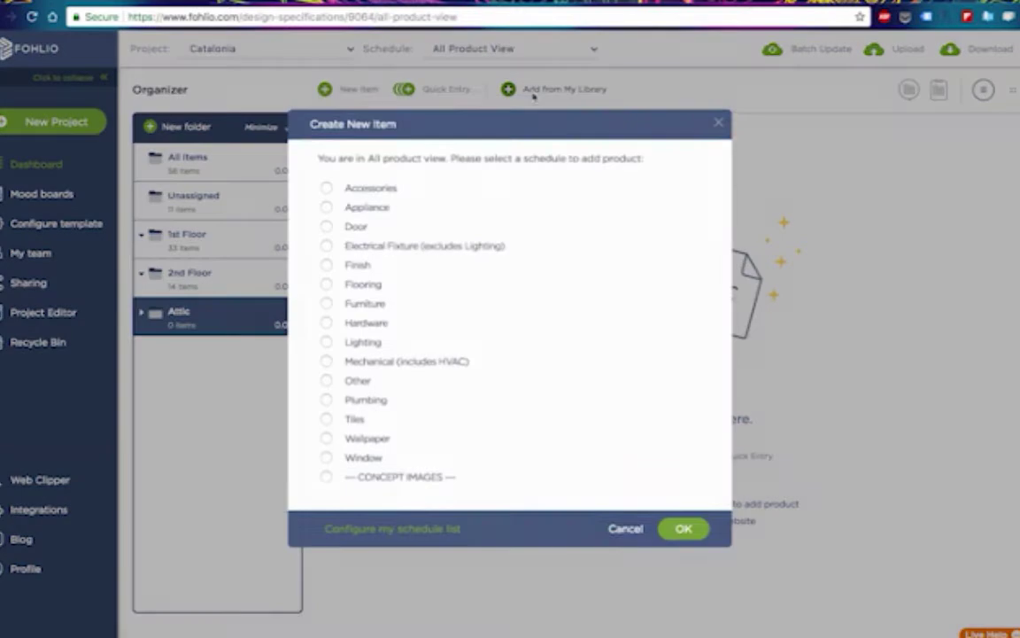
click(325, 439)
click(683, 528)
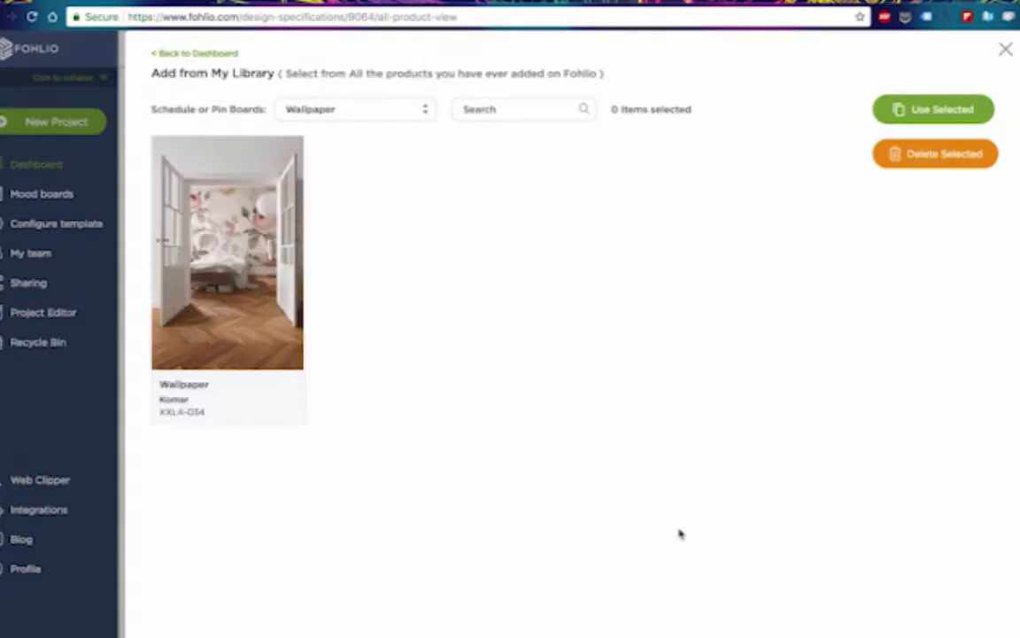
click(214, 167)
click(942, 110)
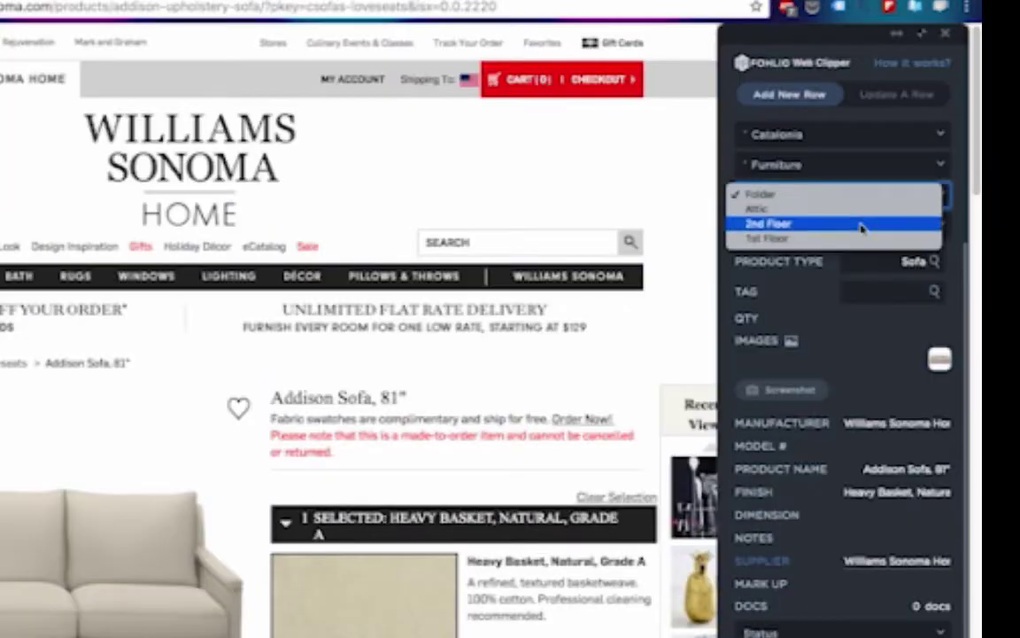
Step: In Web Clipper, assign the Addison Sofa to 2nd Floor / Kids' Playroom as a new row
click(861, 225)
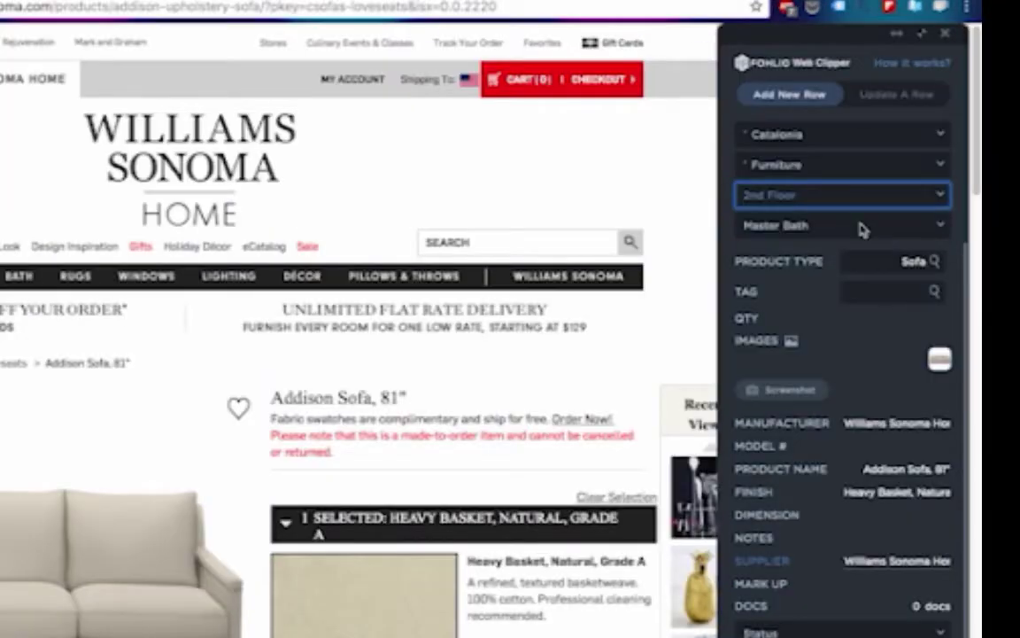
click(859, 227)
click(851, 253)
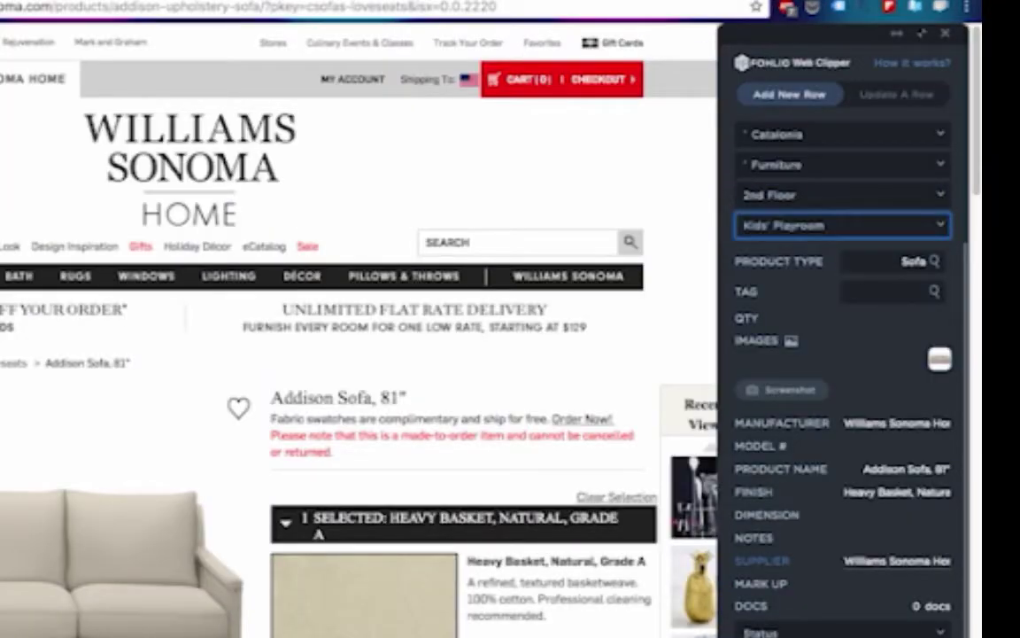
click(789, 94)
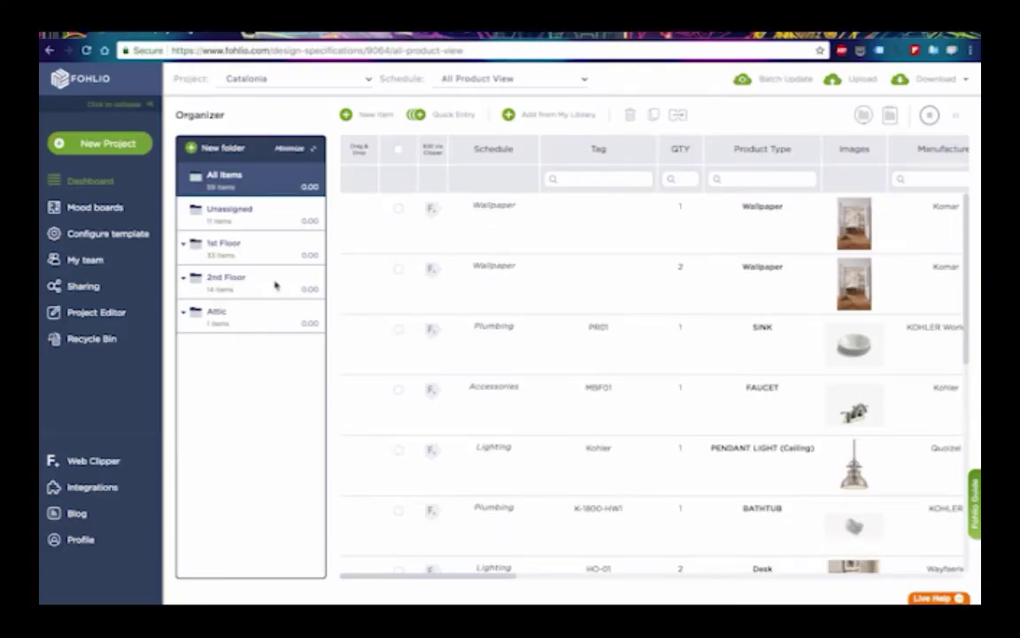
Step: Expand 2nd Floor, show #2-KP Kids' Playroom, and relocate its Sofa row
click(182, 278)
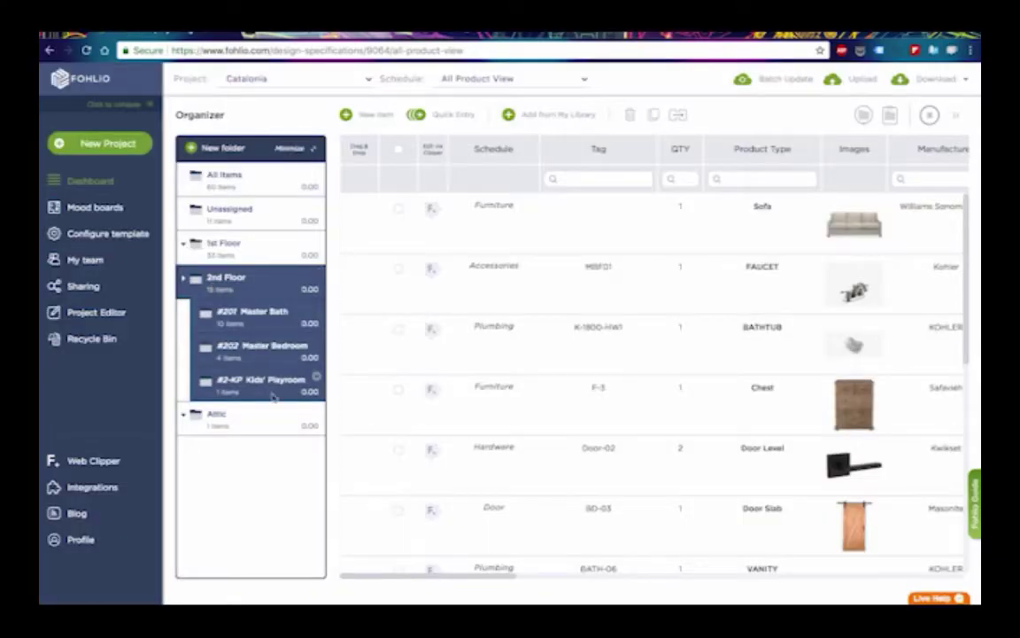
click(253, 382)
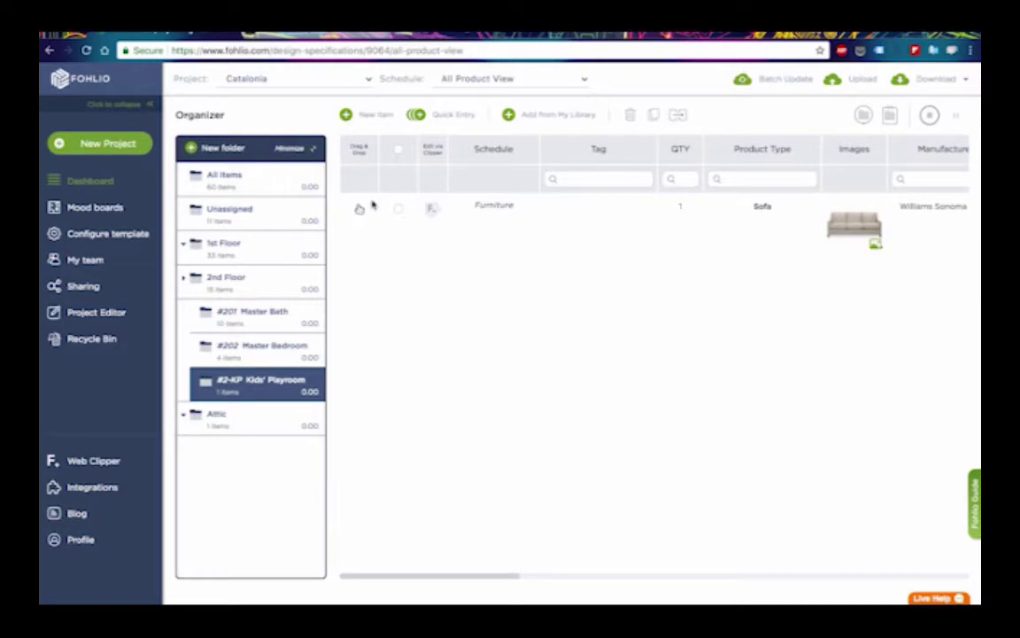
drag(358, 207, 236, 443)
click(266, 489)
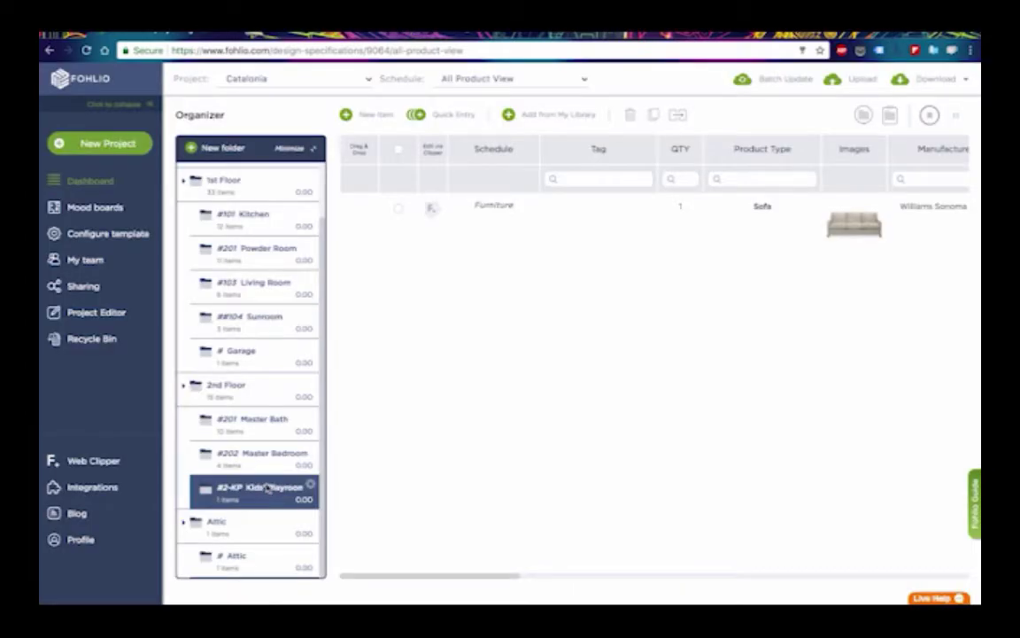
Step: Add the library's Lighting PENDANT LIGHT (Ceiling) to #103 Living Room, #2-KP Kids' Playroom and # Attic
click(262, 285)
click(257, 562)
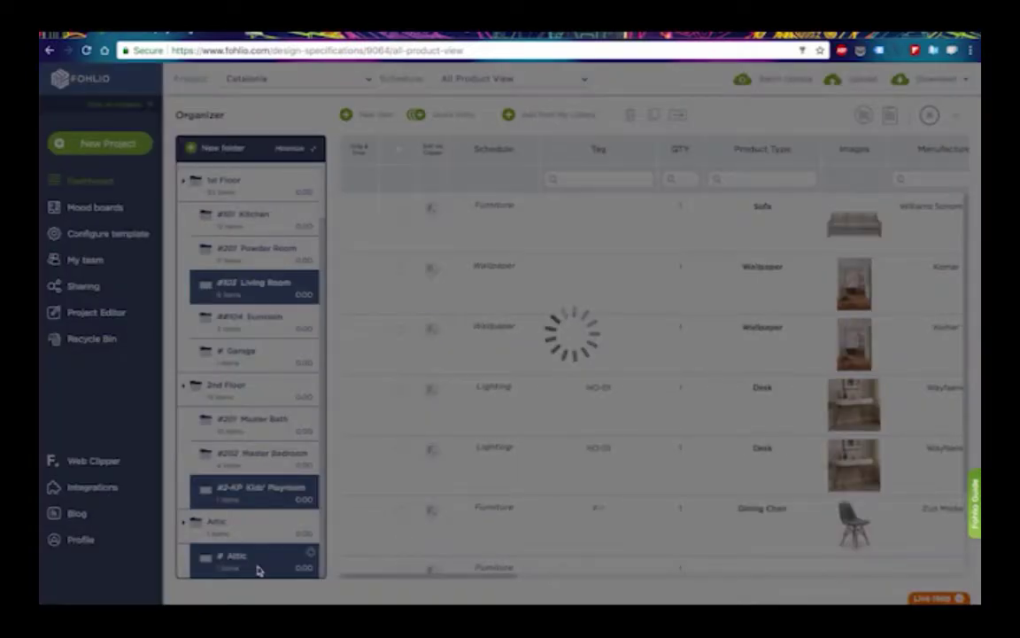
click(554, 115)
click(531, 214)
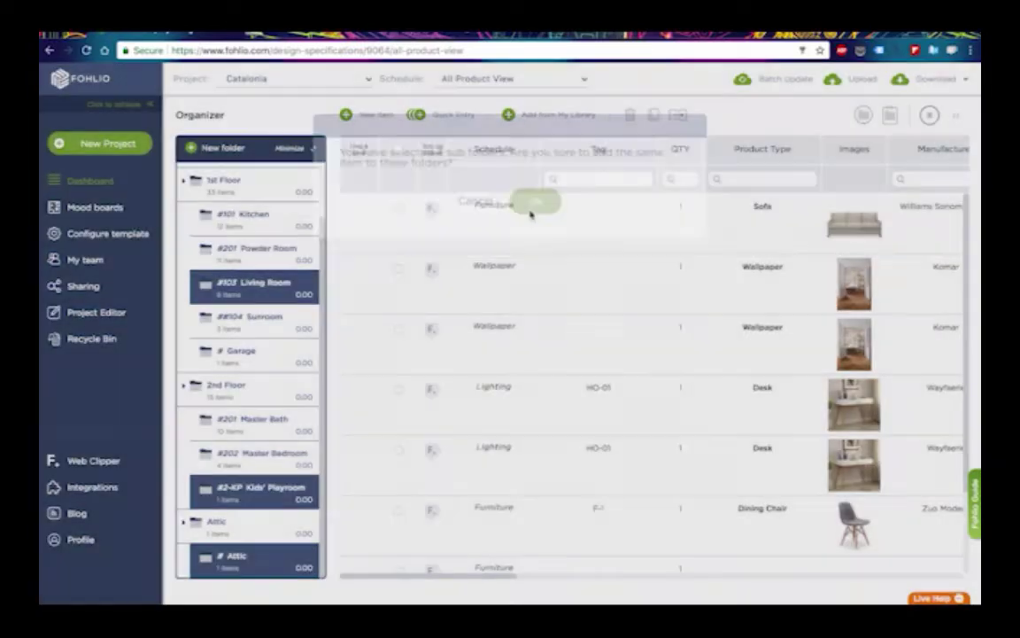
click(372, 338)
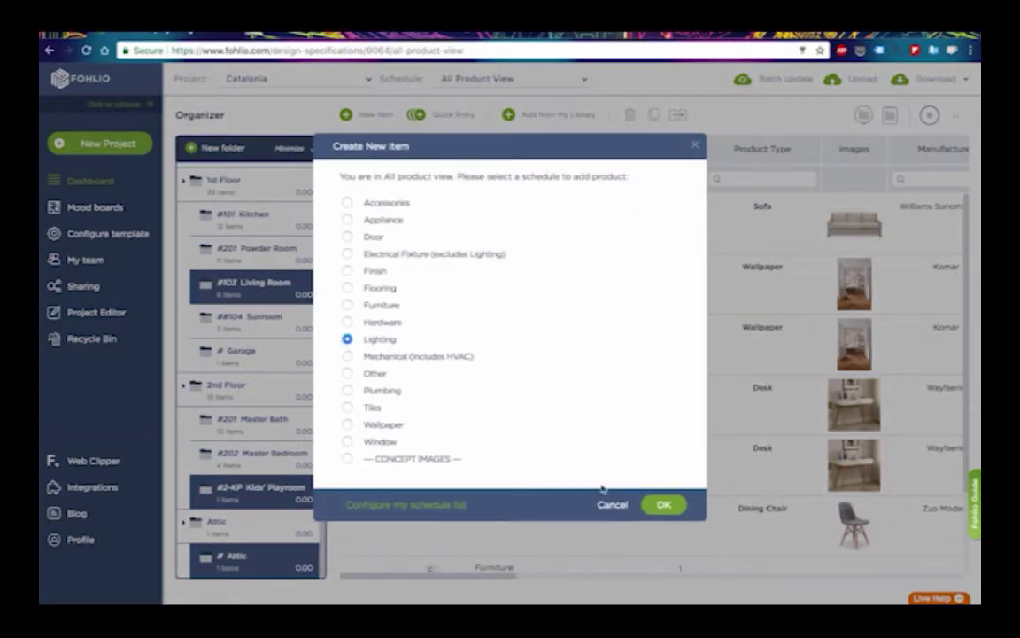
click(663, 504)
click(538, 305)
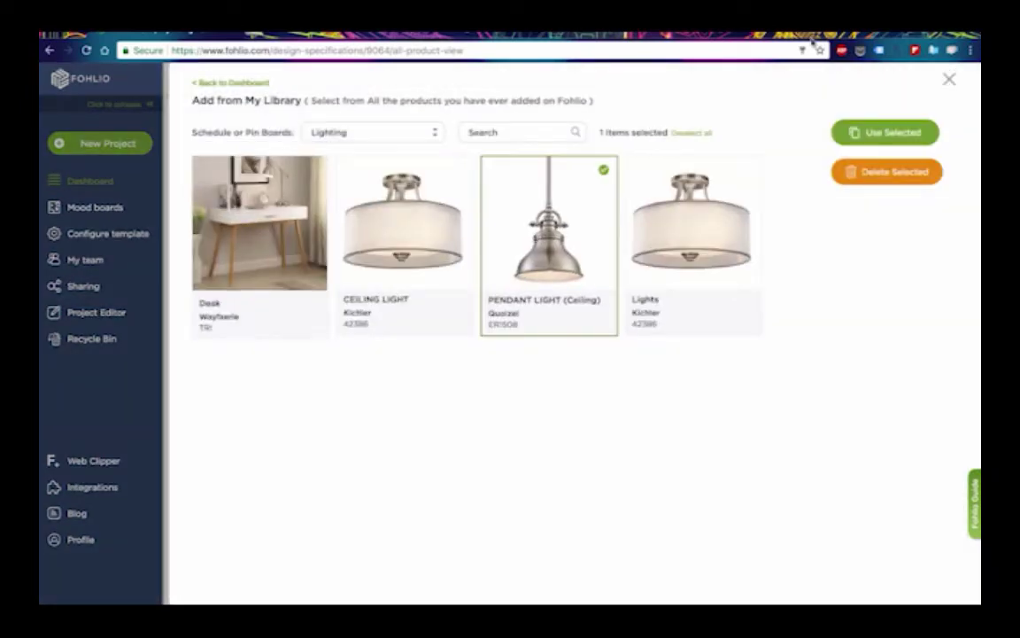
click(875, 135)
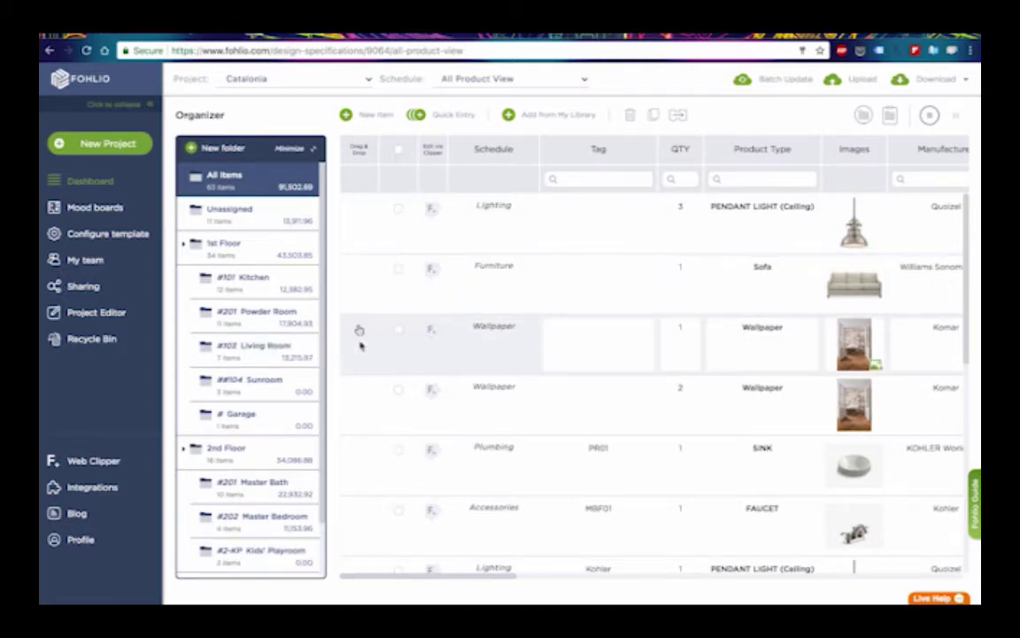
Step: Add the Masonite Door Slab from the library's Door schedule to the ##104 Sunroom folder
scroll(265, 310, down, 2)
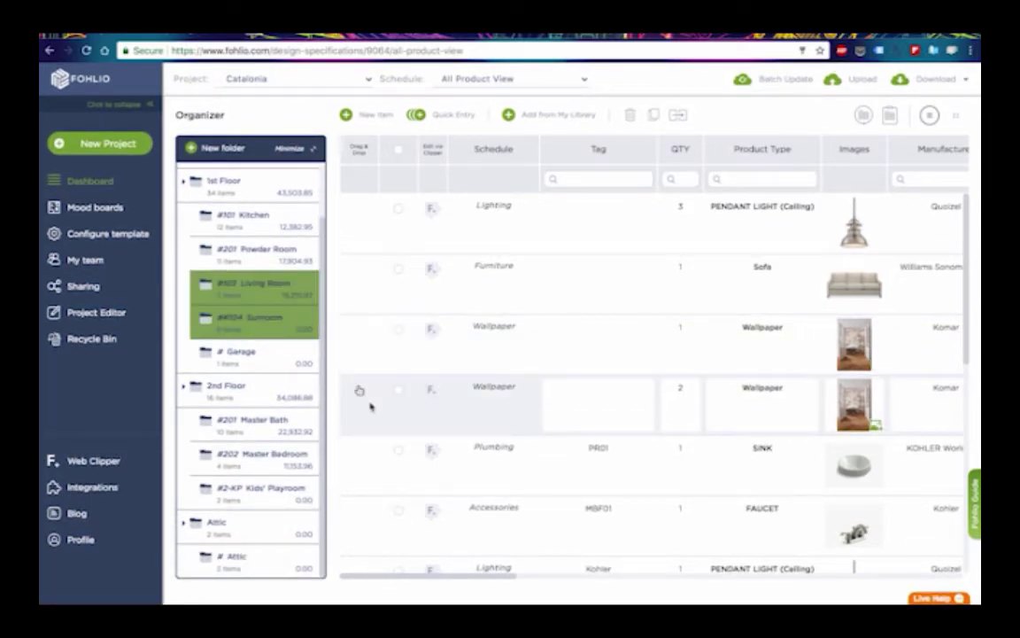
click(251, 319)
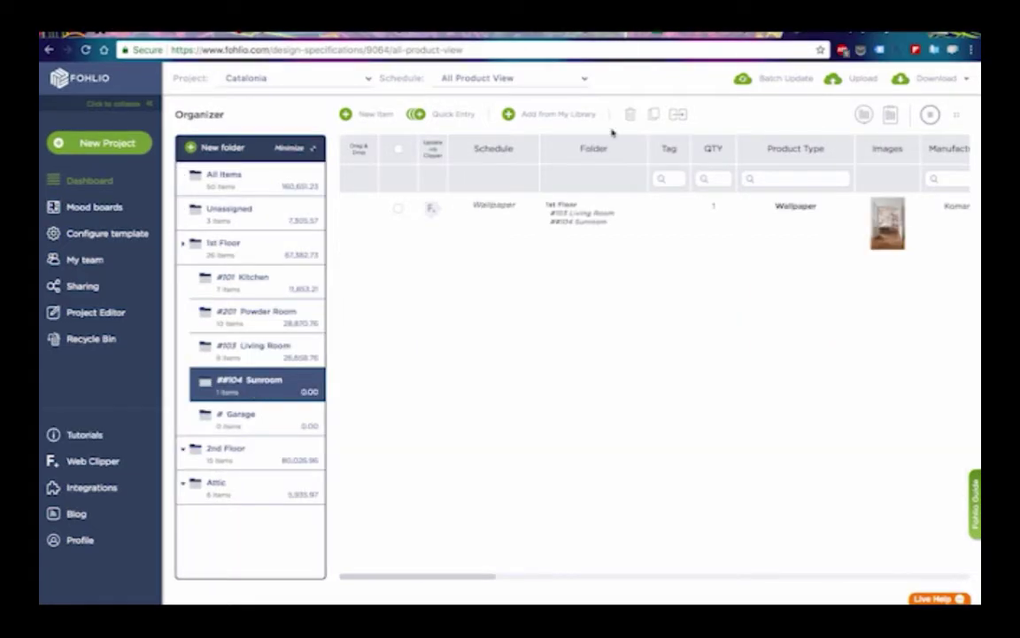
click(515, 116)
click(348, 236)
click(663, 524)
click(280, 229)
click(852, 132)
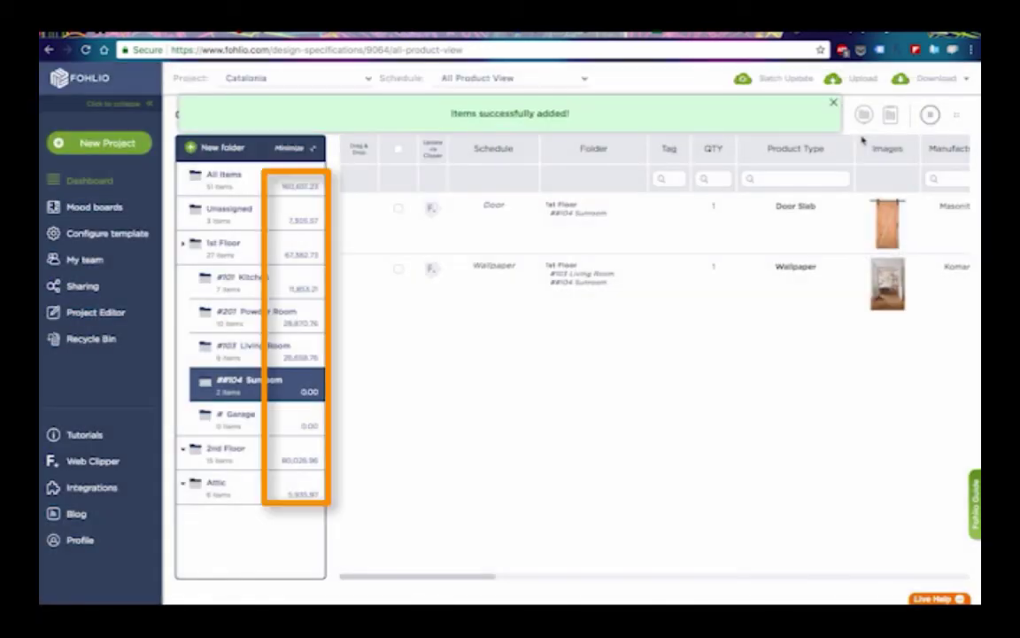
Step: Toggle the Add to Displayed Total switch for Client Total After Tax in the column template
click(132, 234)
scroll(653, 420, down, 5)
scroll(653, 421, down, 5)
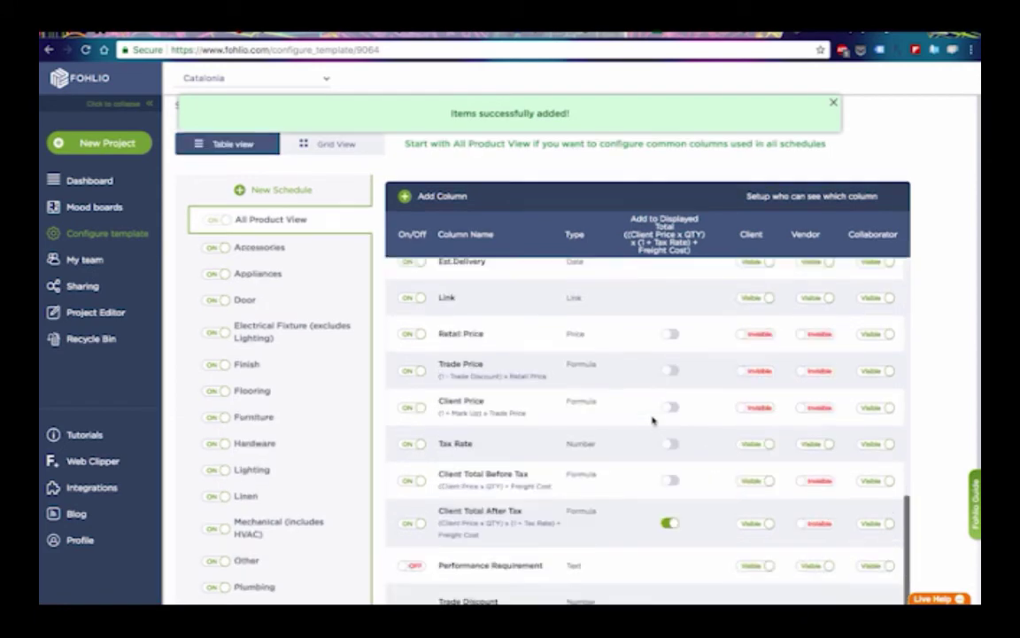
click(671, 427)
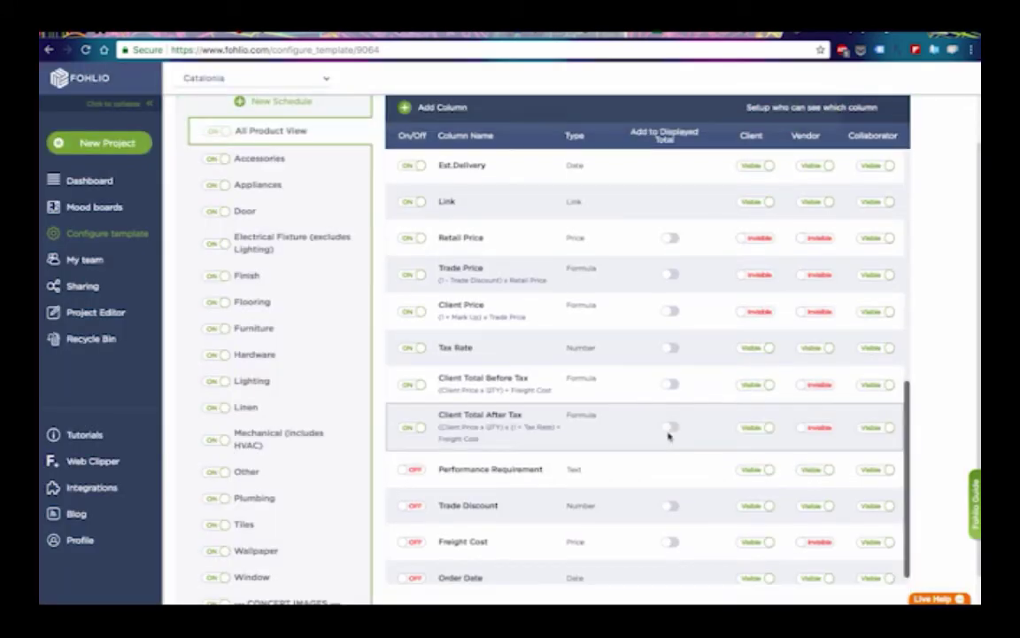
Step: Return to the project's product list, then reopen the column template settings
click(89, 181)
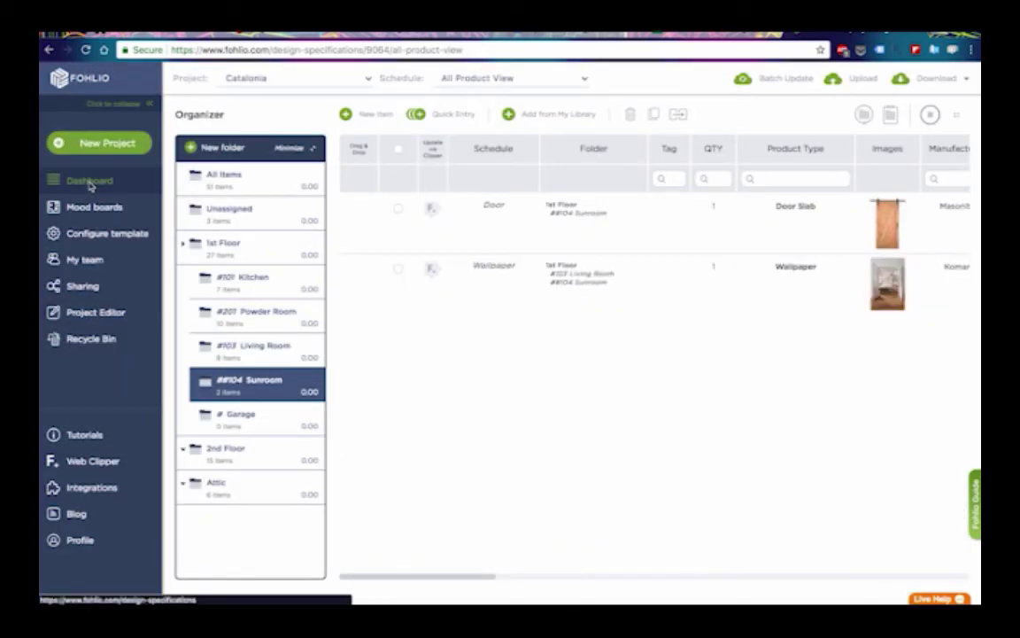
click(111, 235)
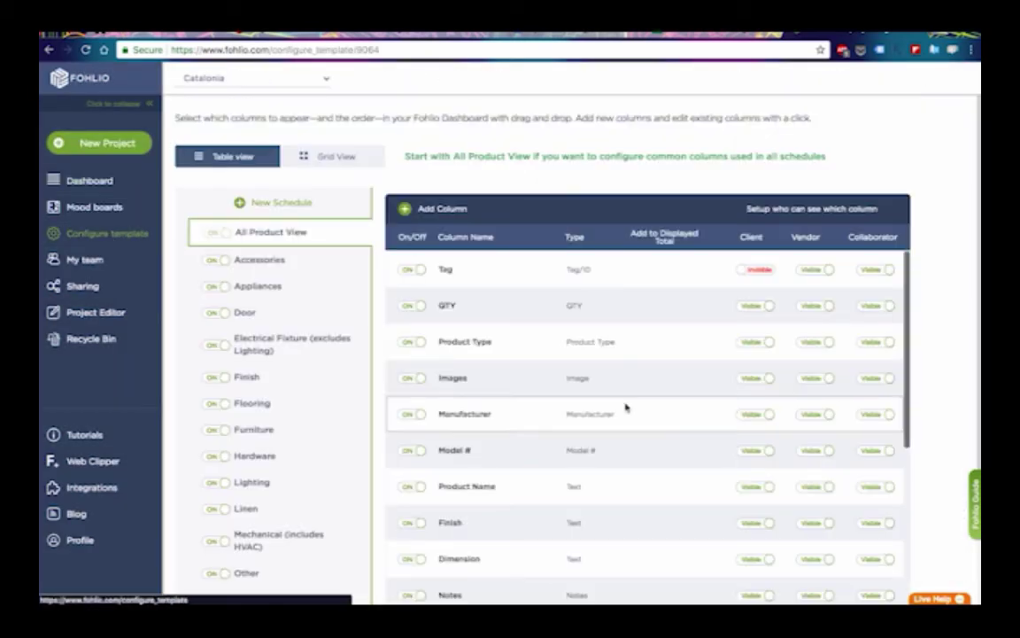
scroll(626, 407, down, 10)
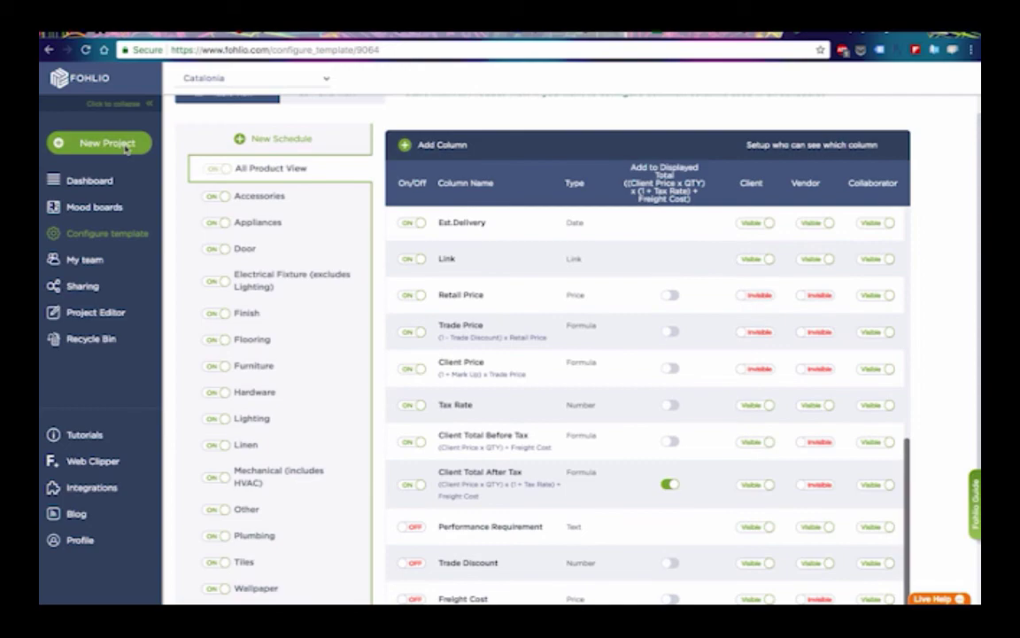